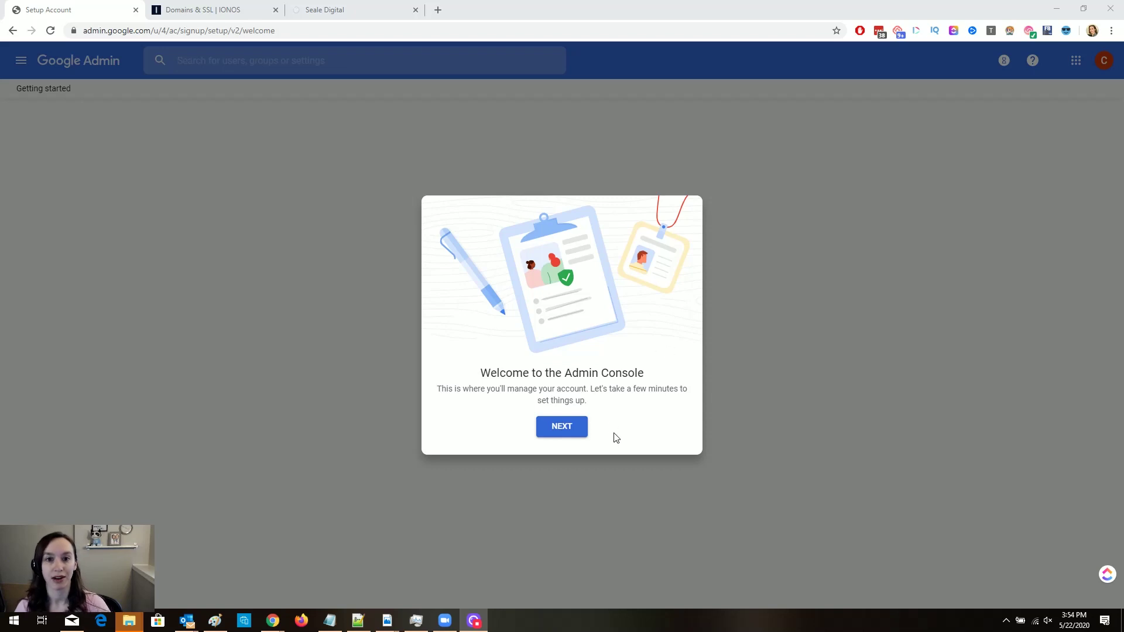
Move past the welcome dialog and start verifying ownership of prospectinghackers.com.
click(572, 430)
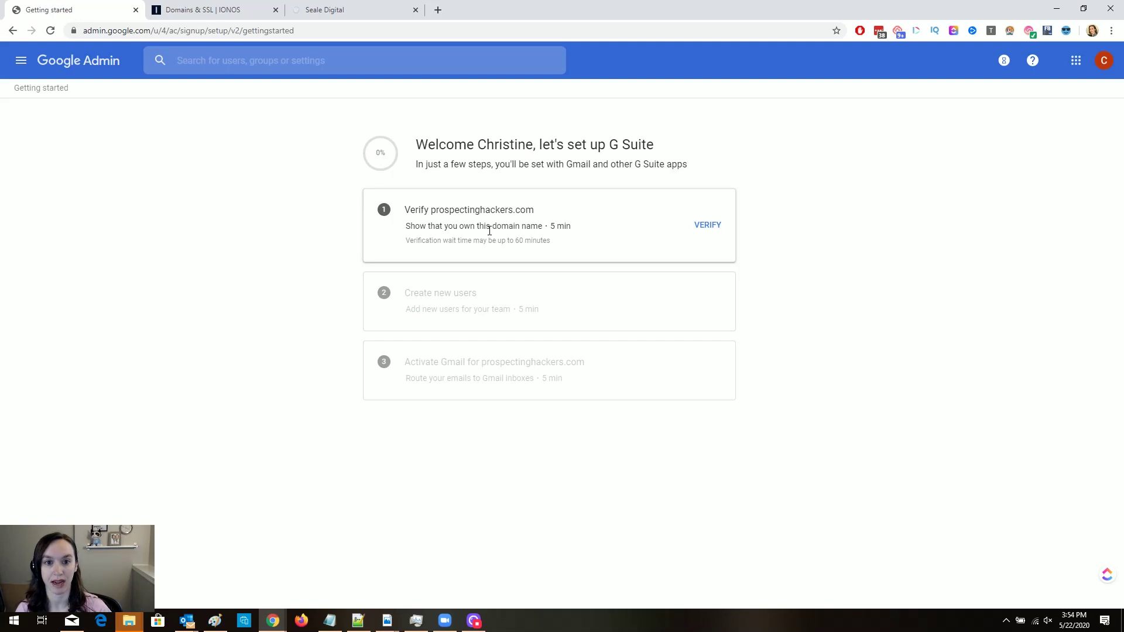
drag(409, 241, 583, 246)
click(641, 241)
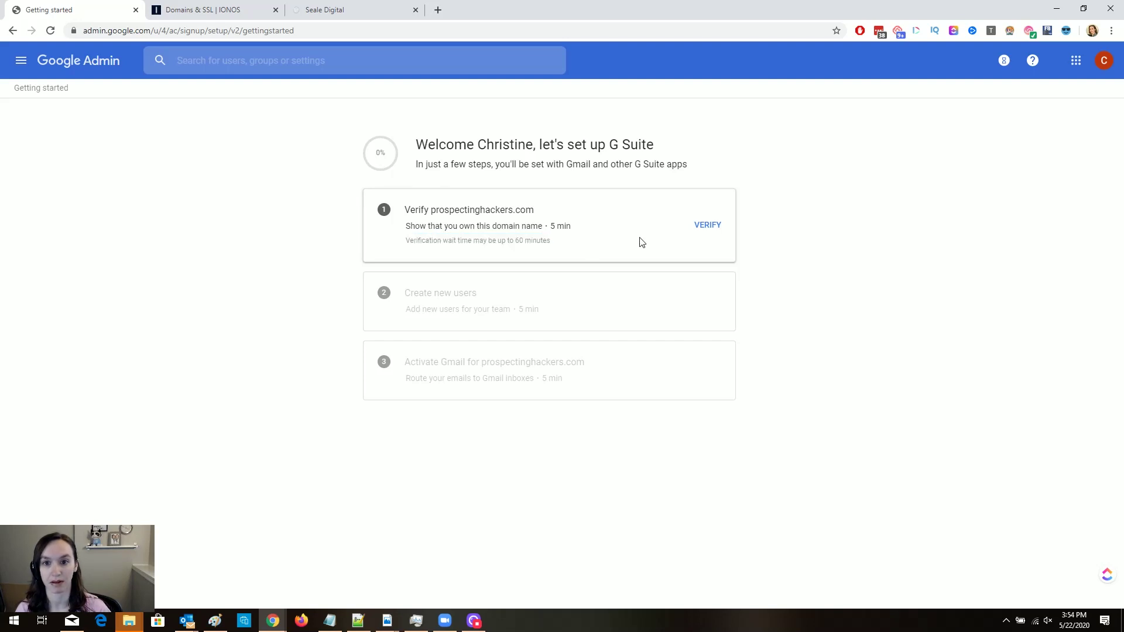
click(705, 225)
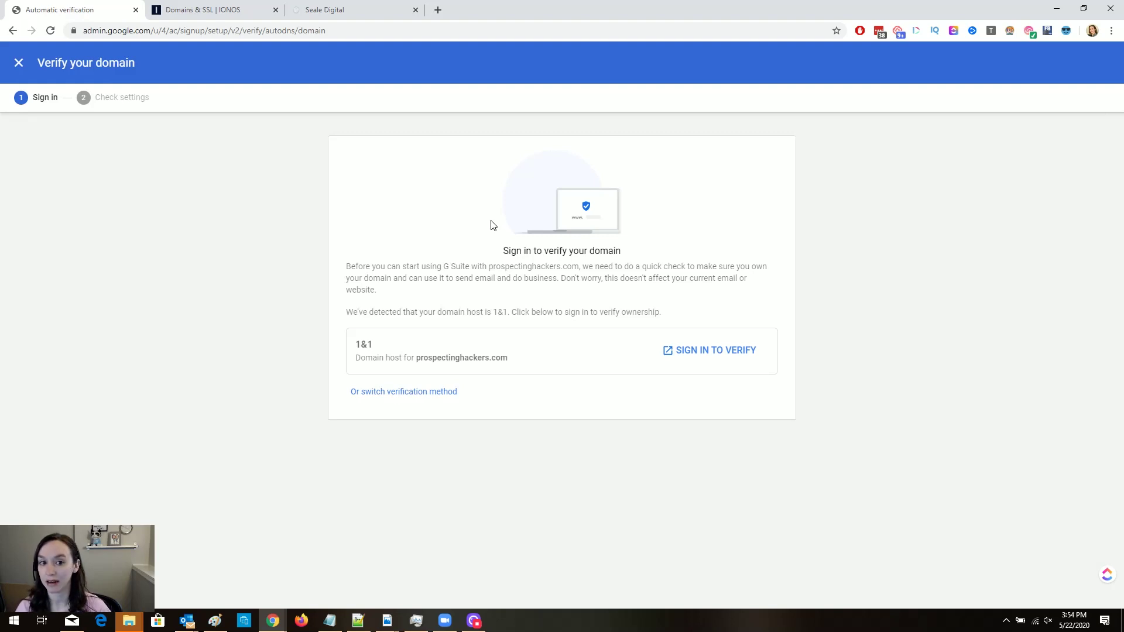
Sign in at IONOS, review the DNS record details, then connect the domain and allow Google access.
click(729, 349)
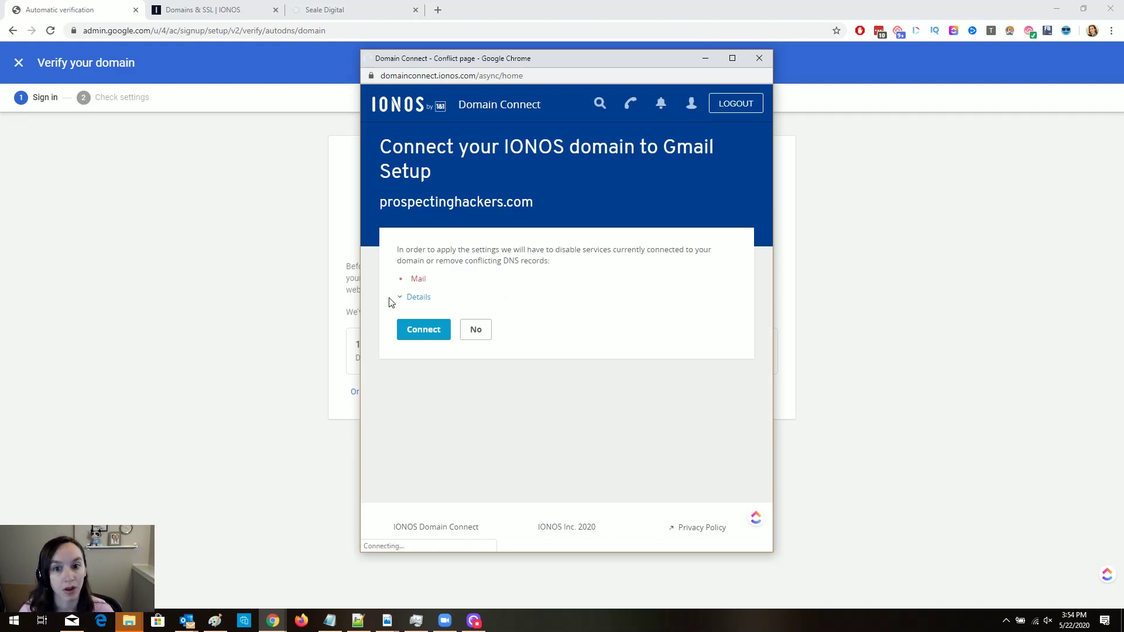
click(423, 299)
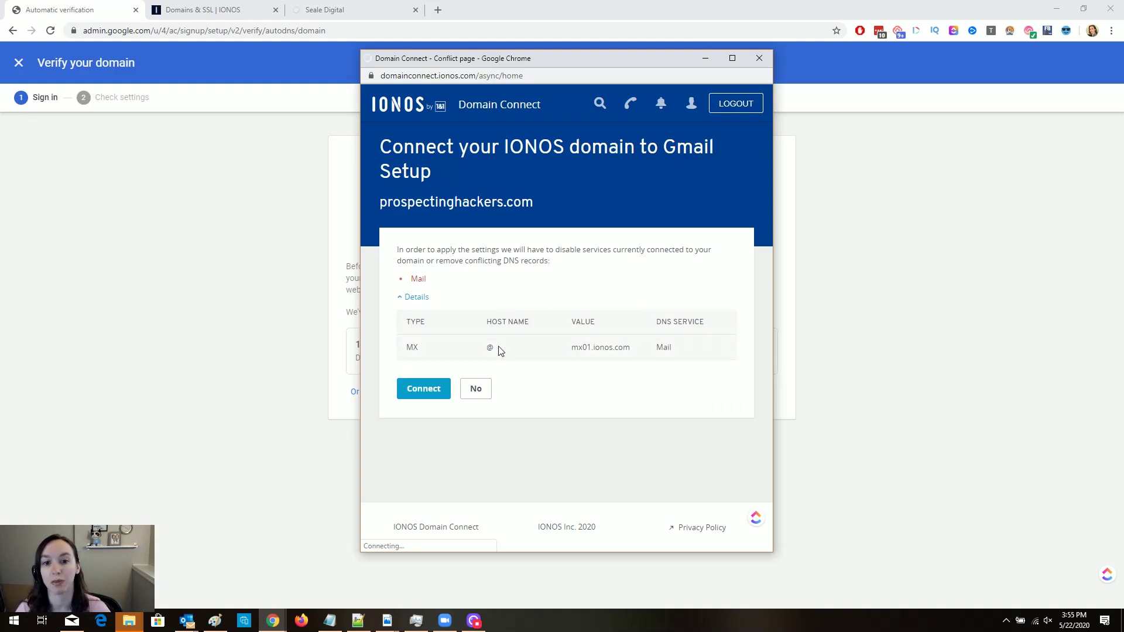
click(416, 391)
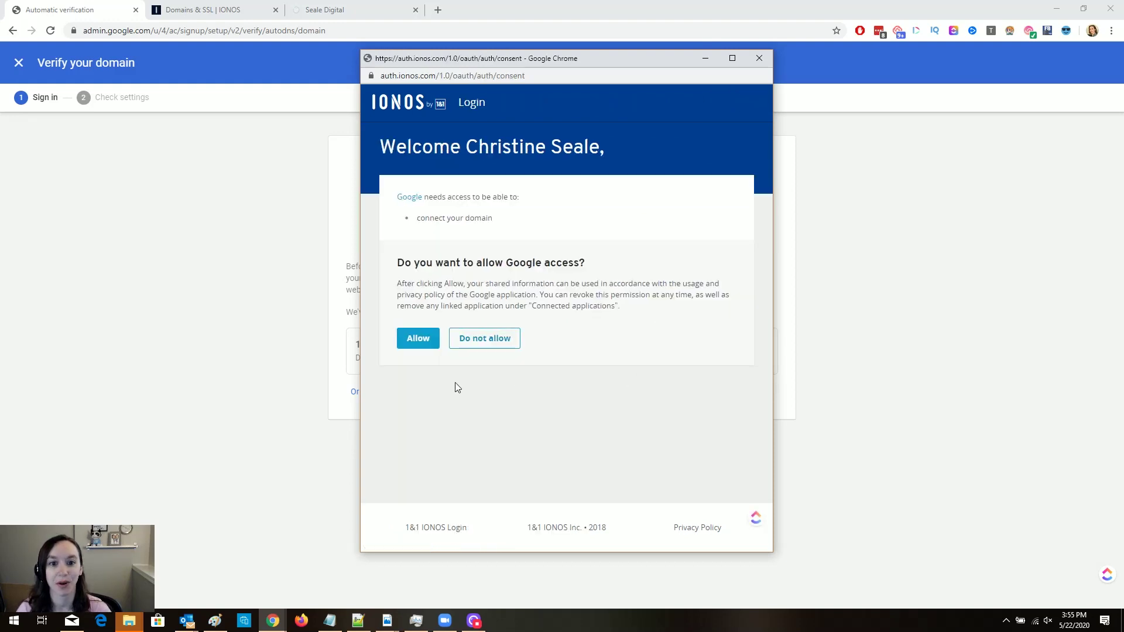
click(426, 343)
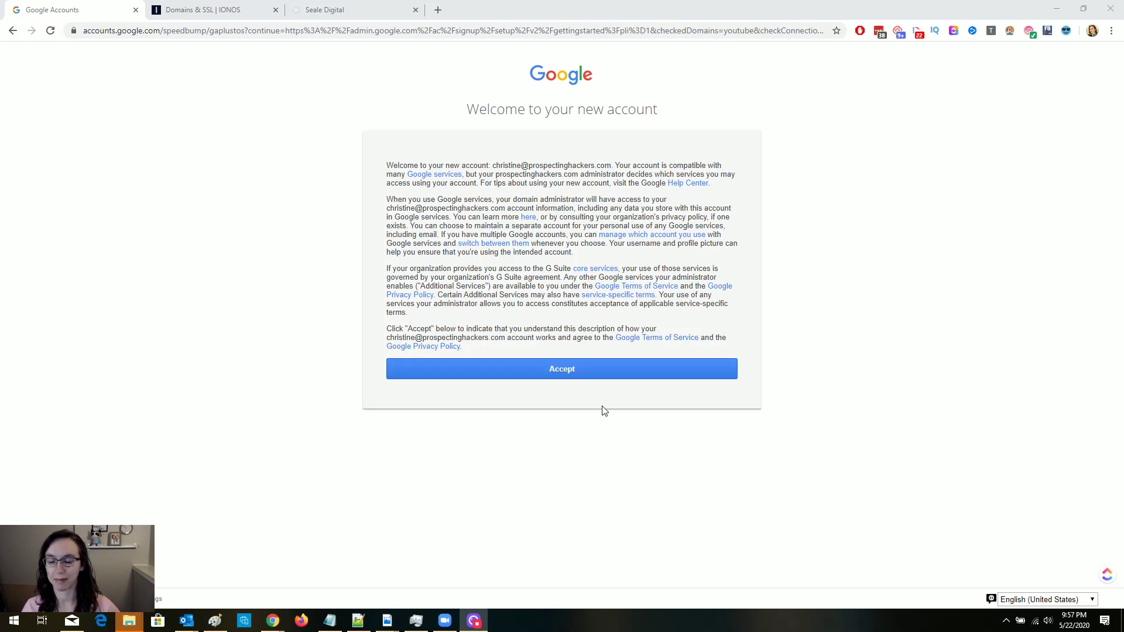
Accept the new account's terms and start Gmail activation for prospectinghackers.com.
click(543, 371)
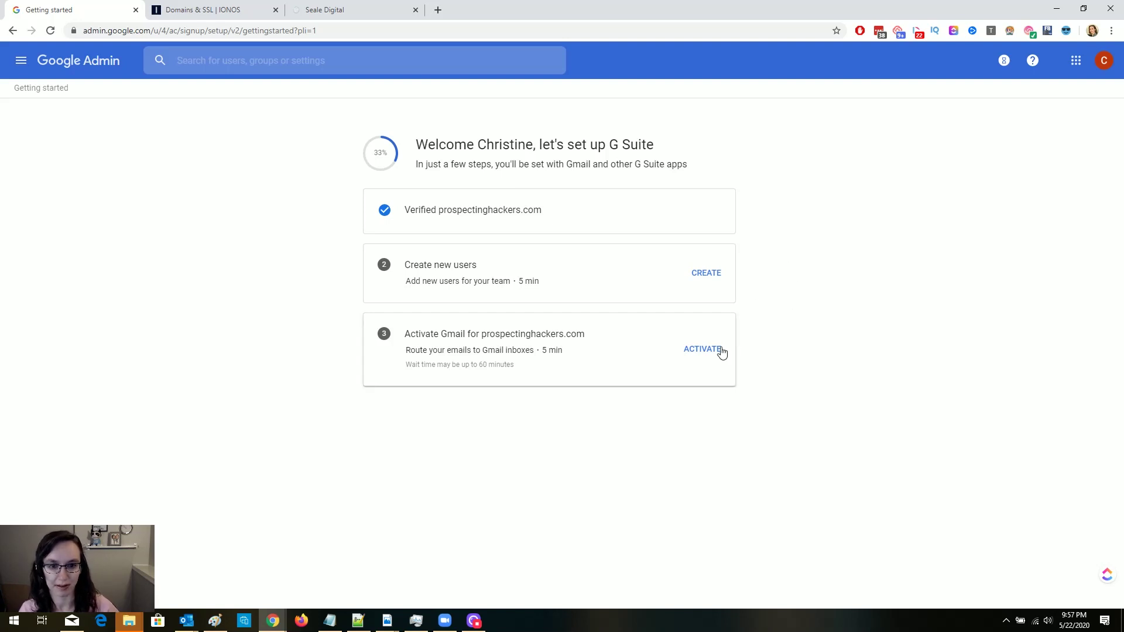
click(703, 349)
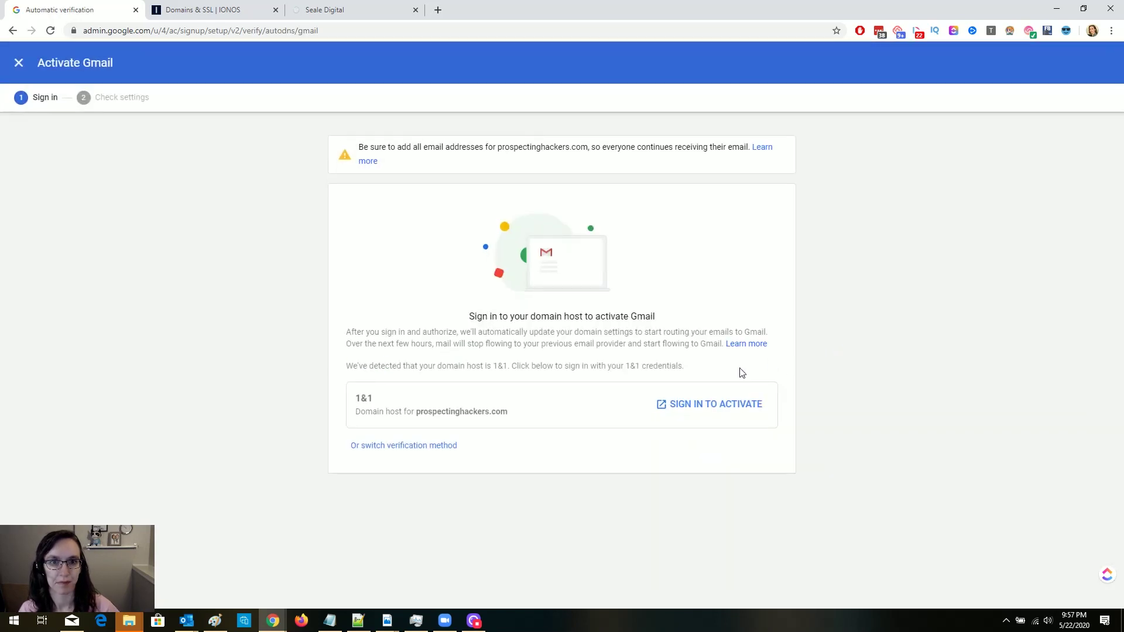
Log in to IONOS with a saved LastPass login, then connect the domain to Gmail and allow access.
click(732, 405)
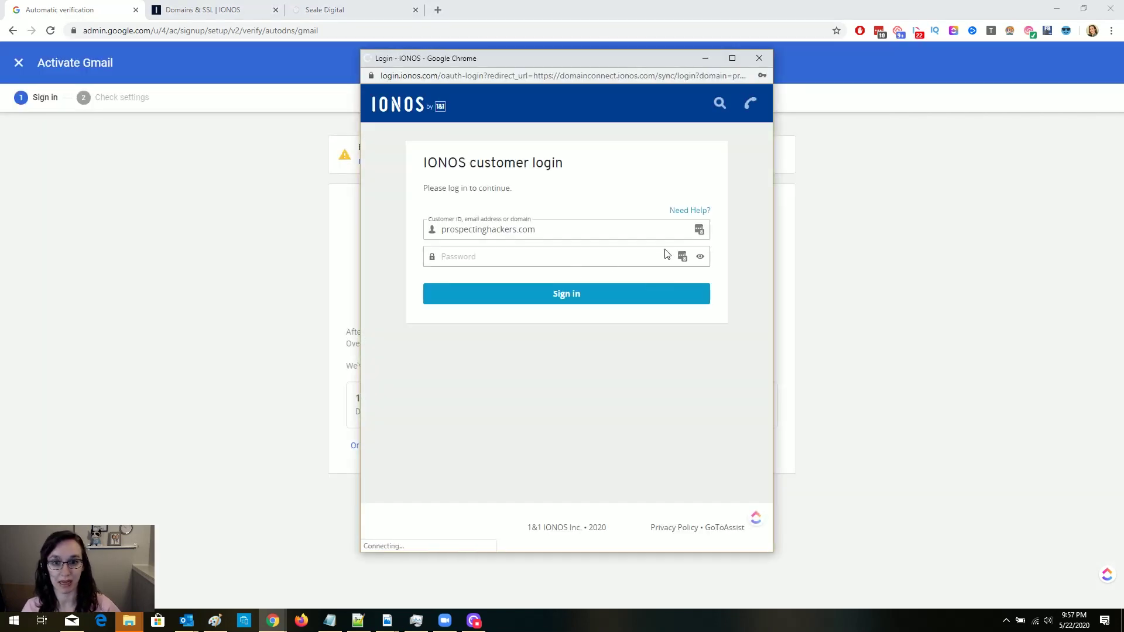
click(699, 230)
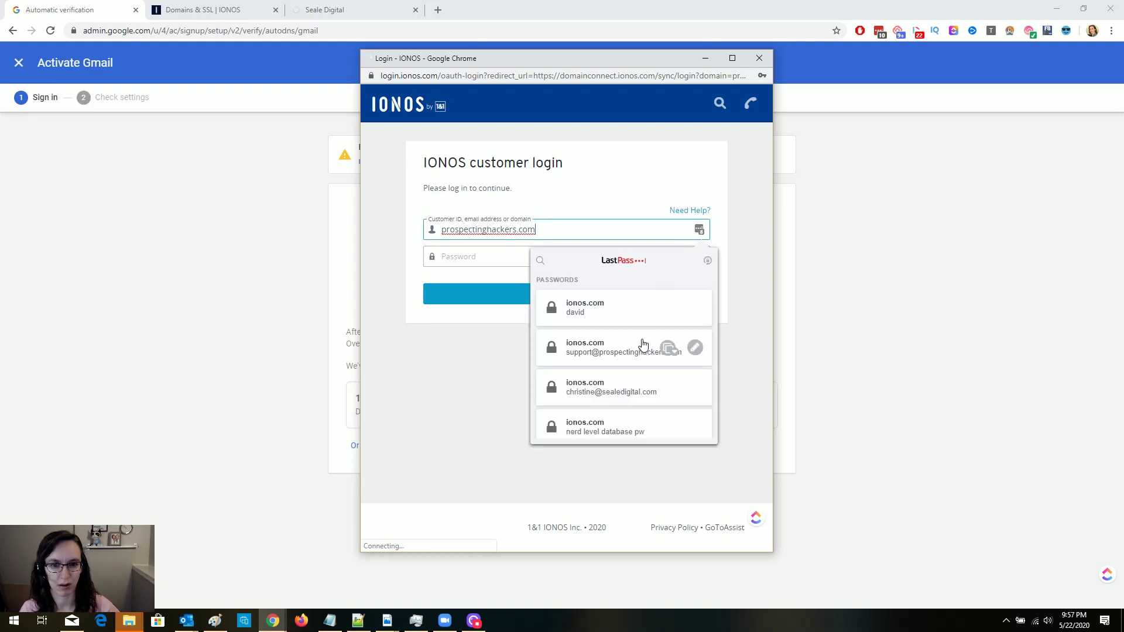
click(622, 387)
click(566, 296)
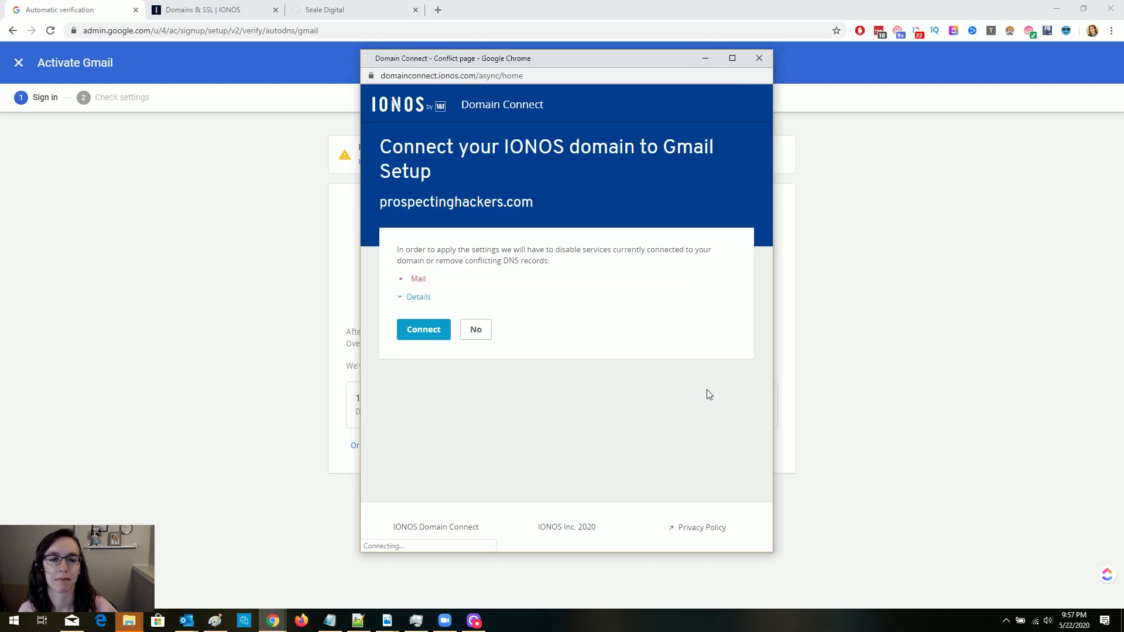
click(423, 336)
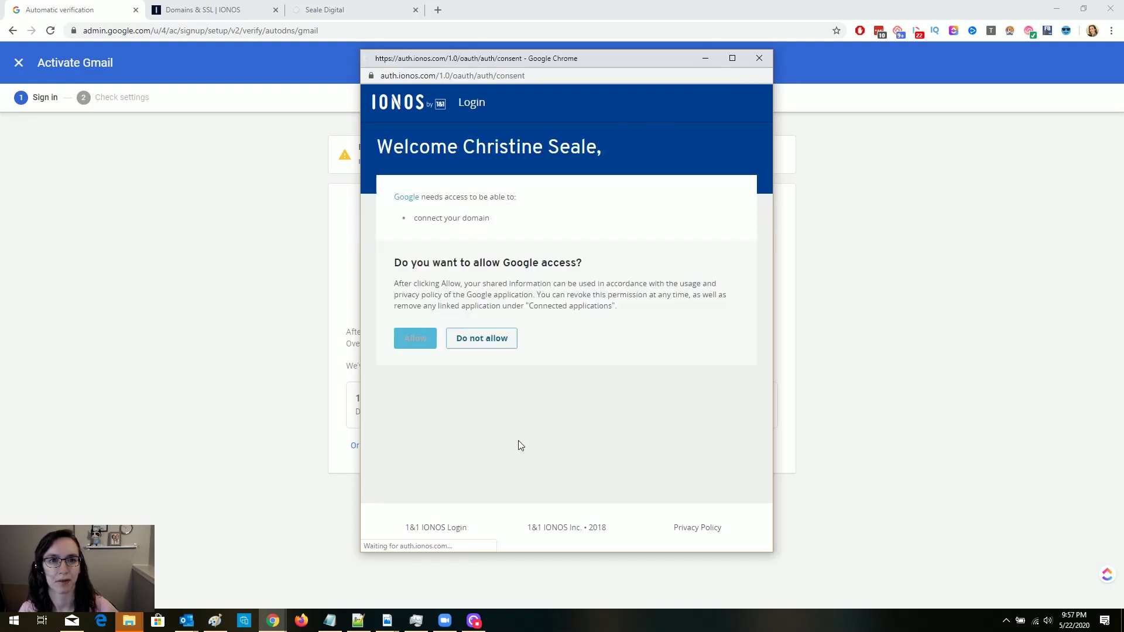
click(422, 339)
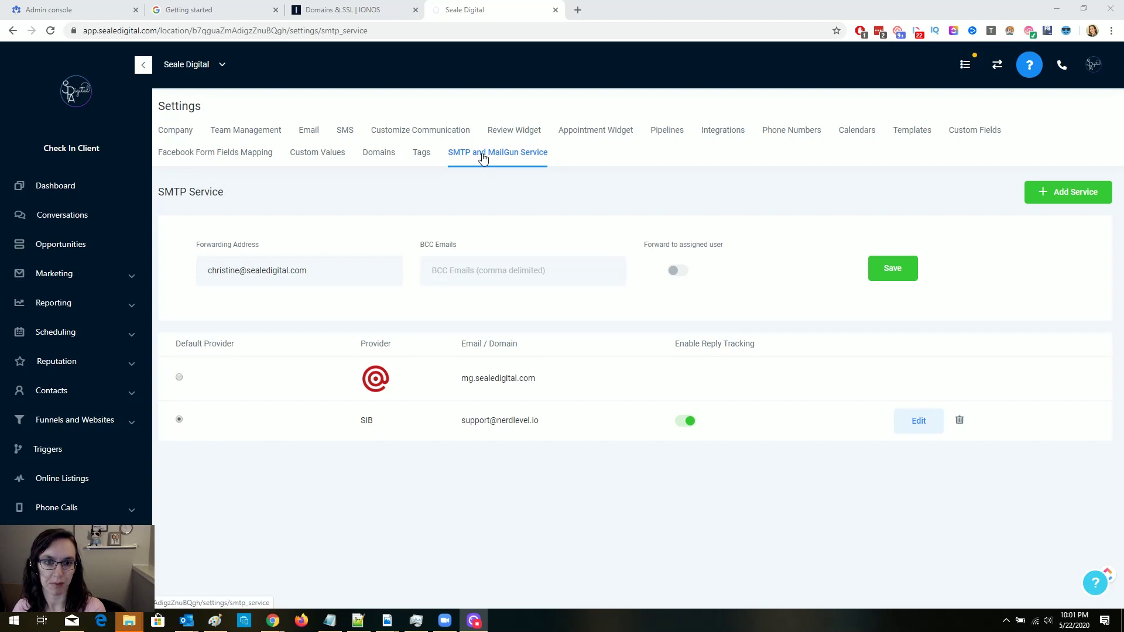
Try adding a Gmail SMTP provider with the new prospectinghackers.com address and its password.
click(1077, 196)
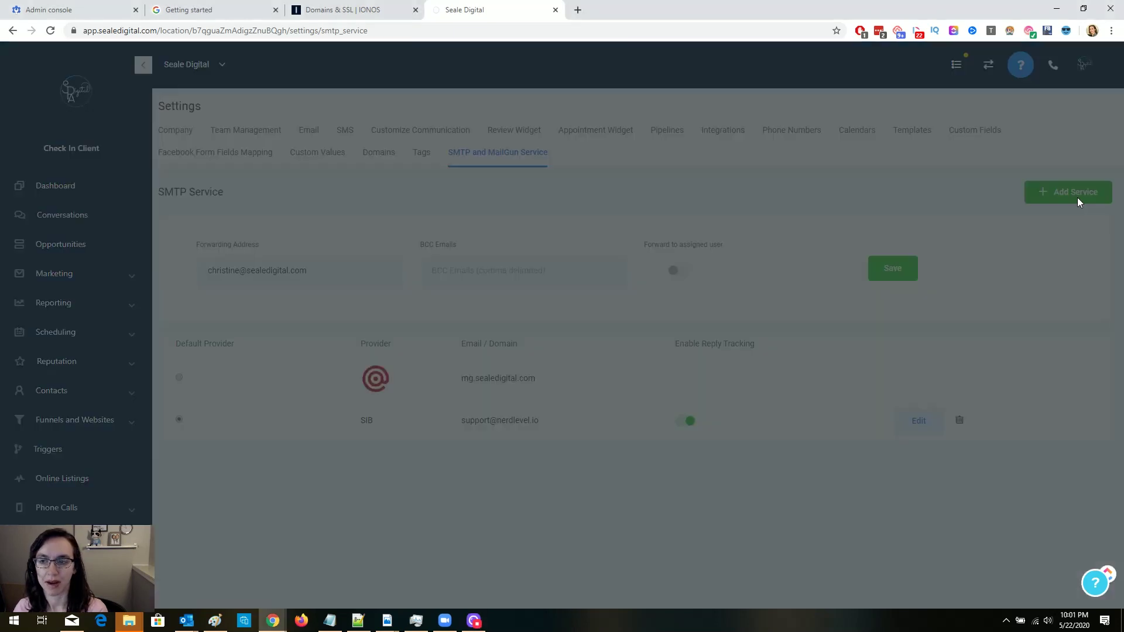
click(504, 156)
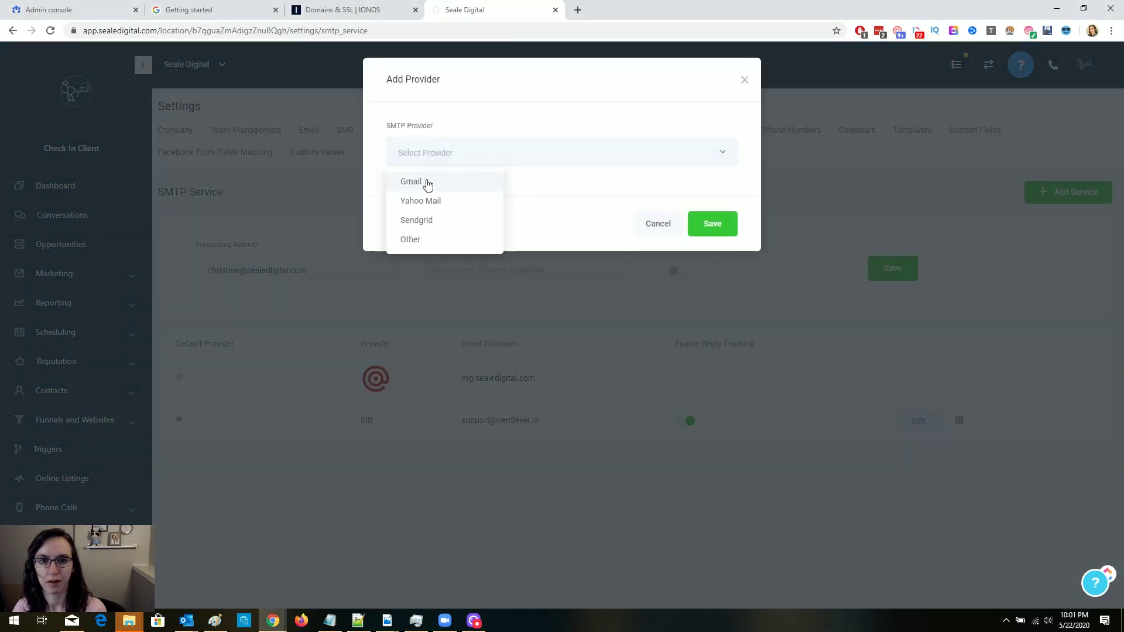
click(427, 185)
click(494, 223)
drag(496, 224, 437, 224)
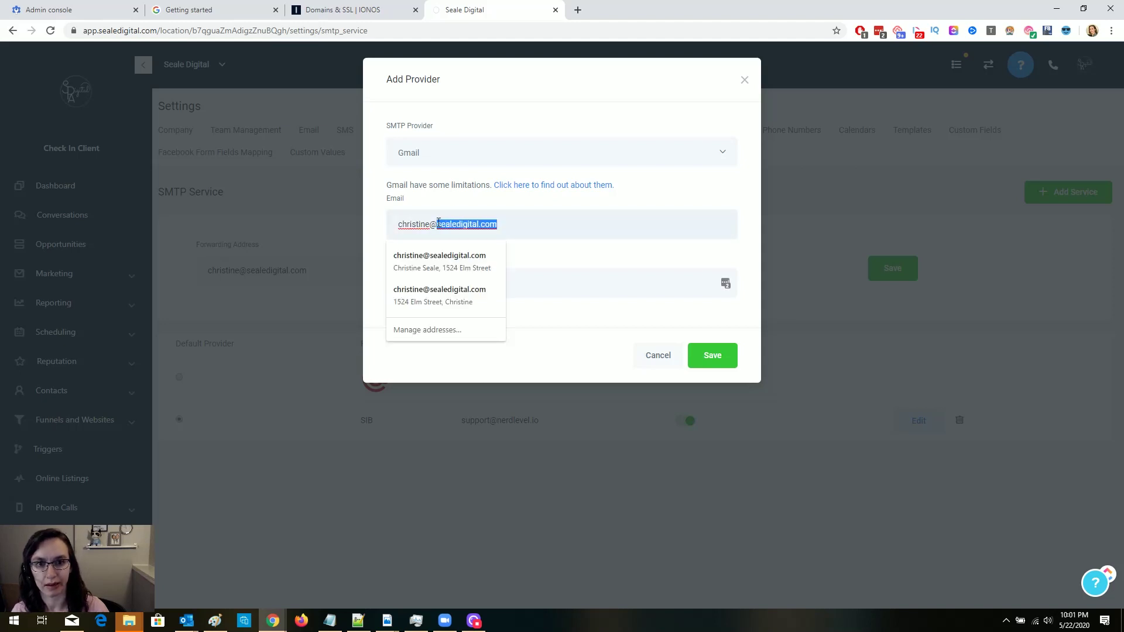
key(Tab)
text(•)
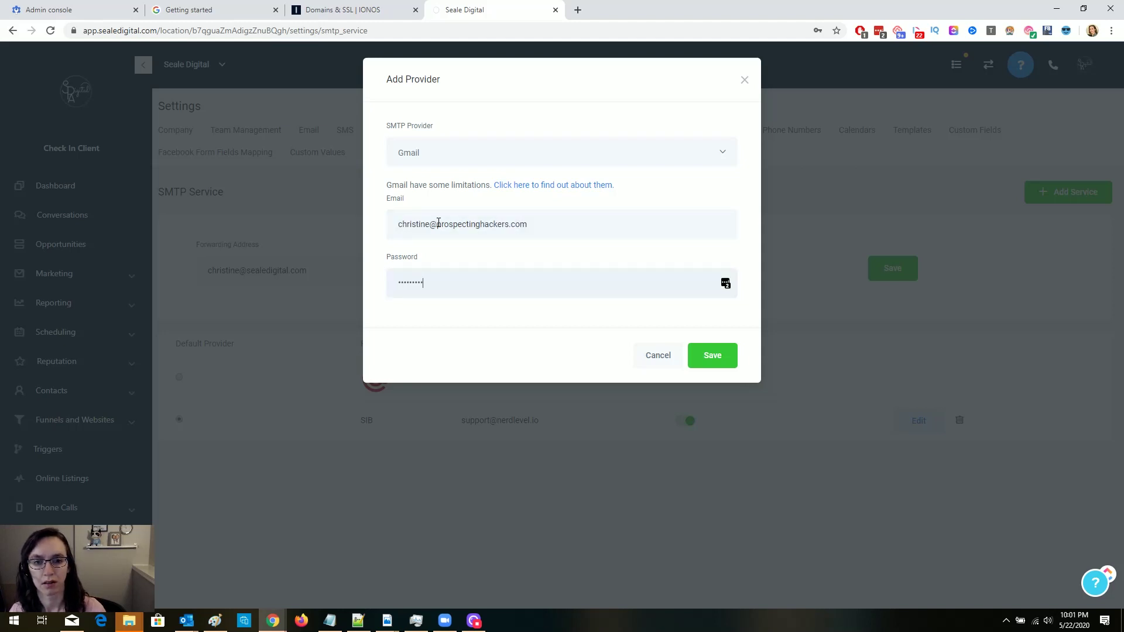
click(713, 355)
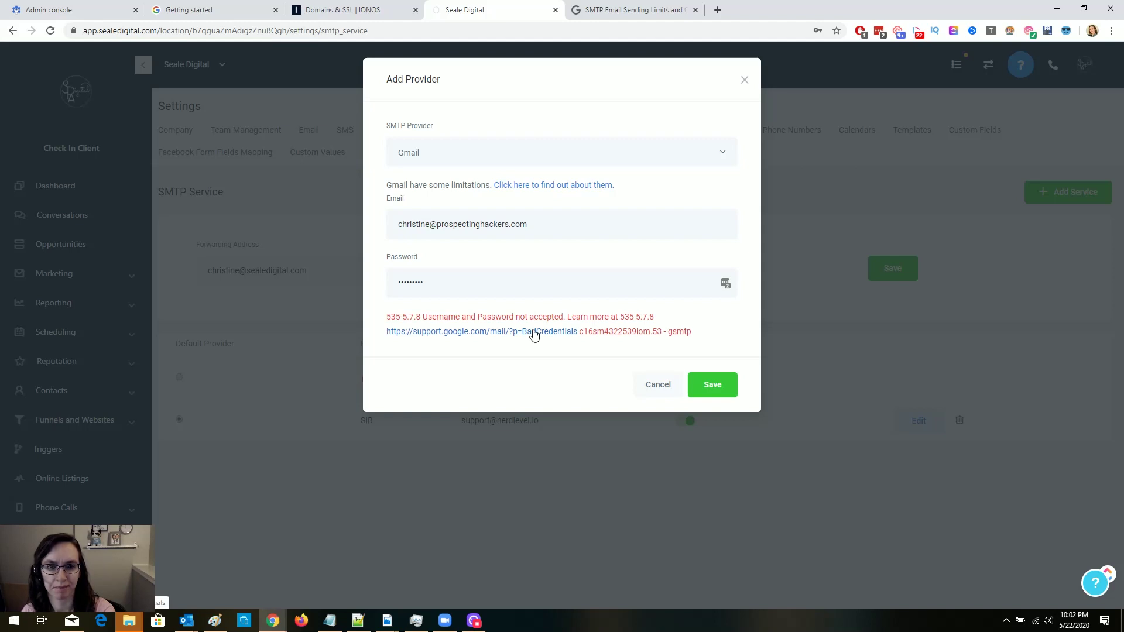
Open the credentials error's help page in a new tab and search Google Admin for 'less'.
right_click(534, 335)
click(554, 341)
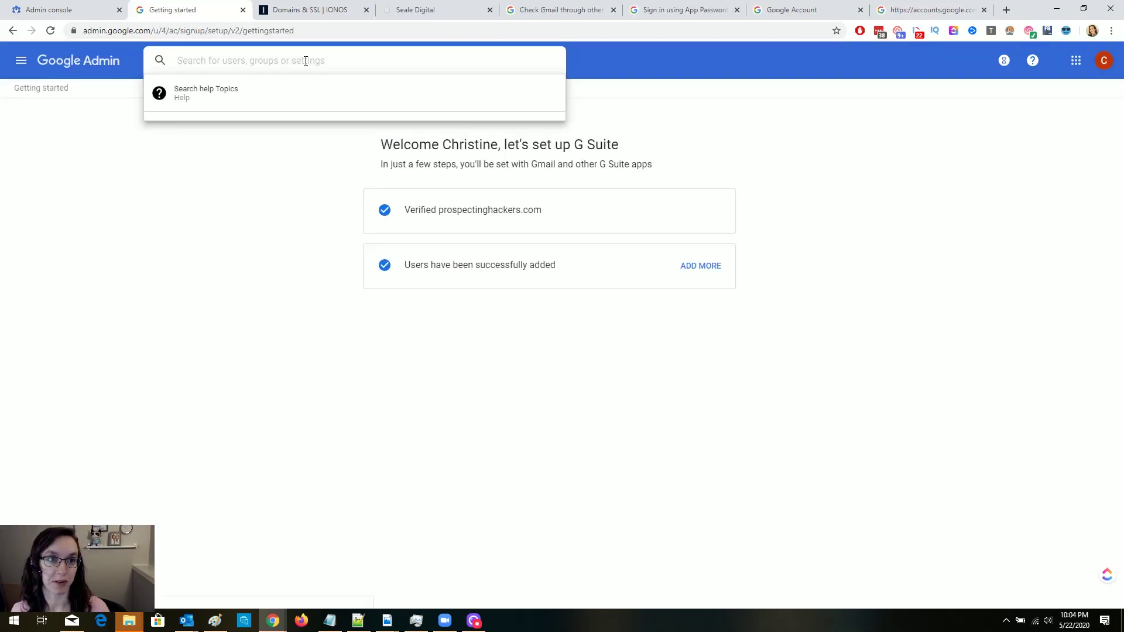
text(less)
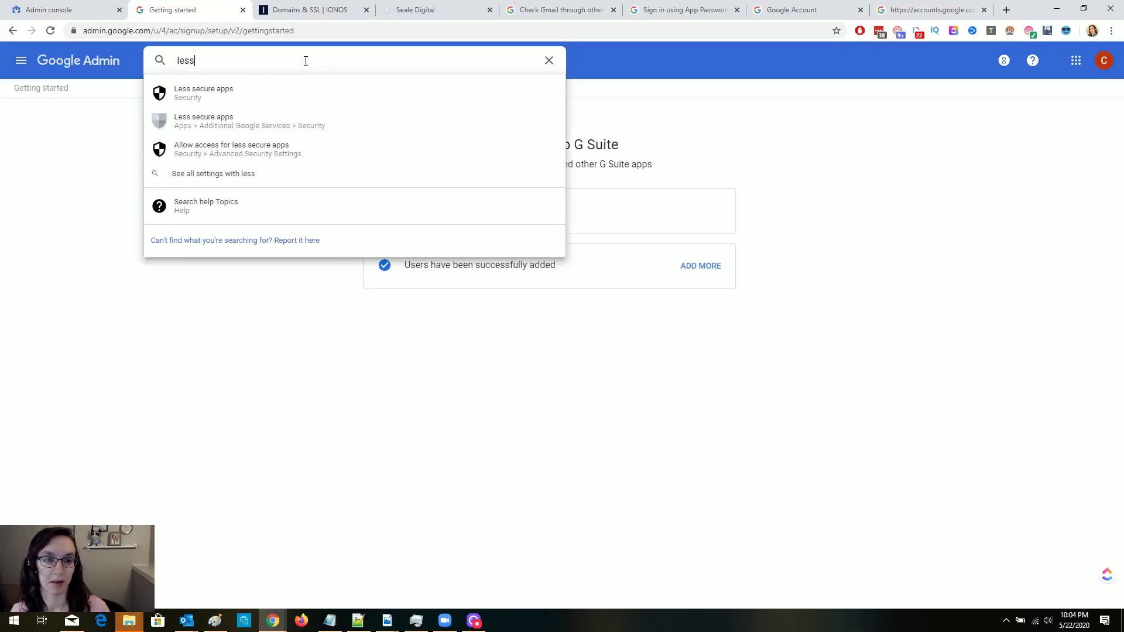
Set the less secure apps policy to 'Allow users to manage their access' and turn access ON.
click(283, 92)
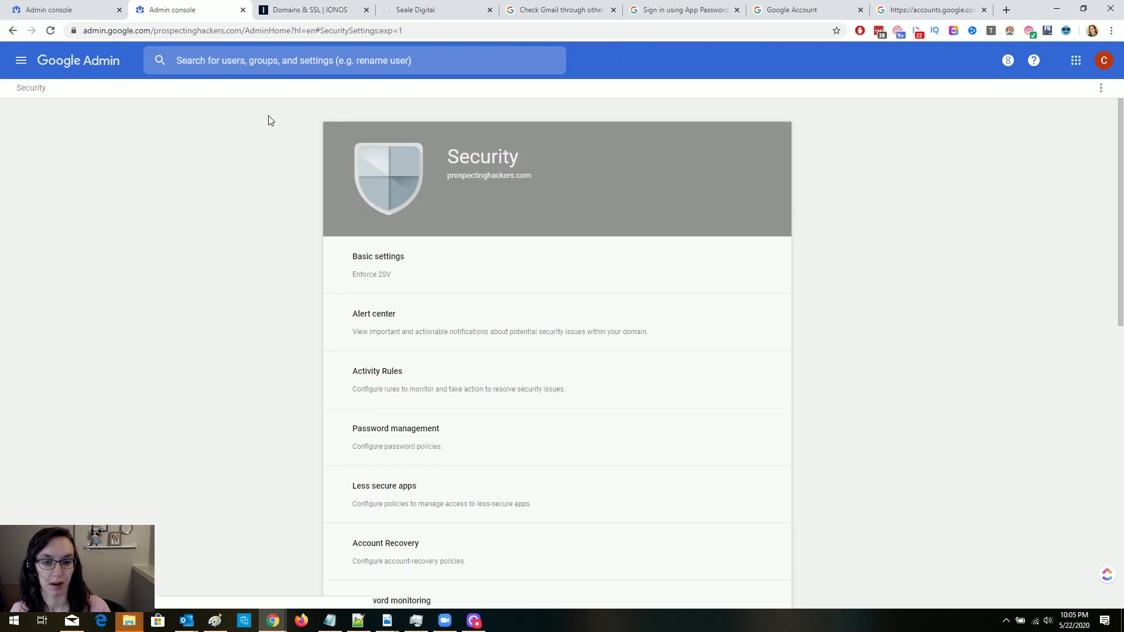
click(372, 484)
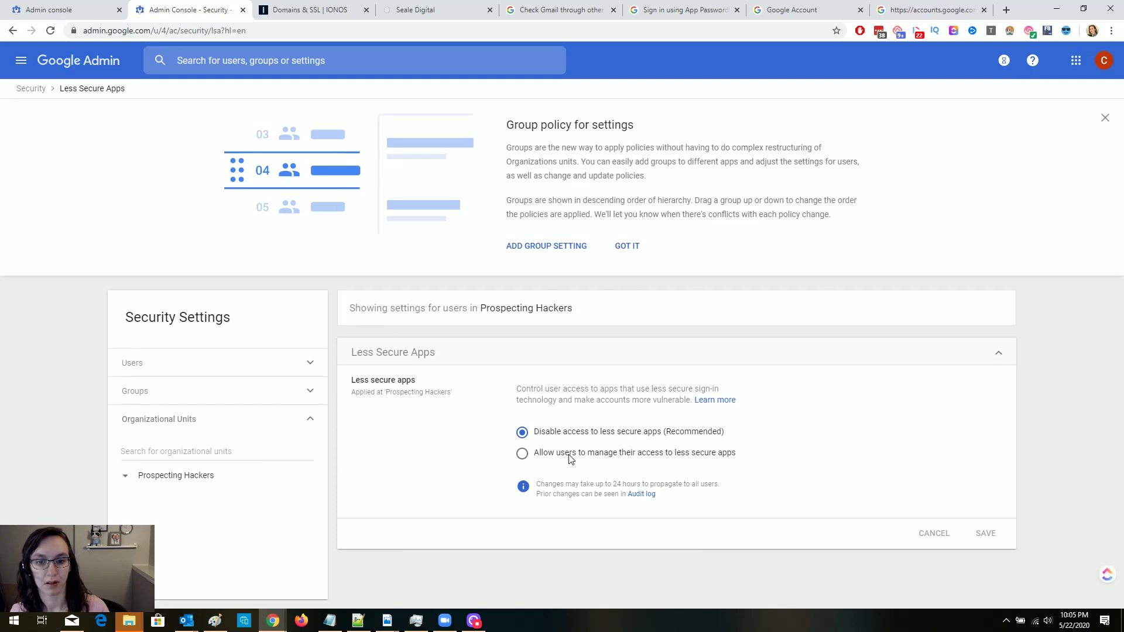
click(568, 456)
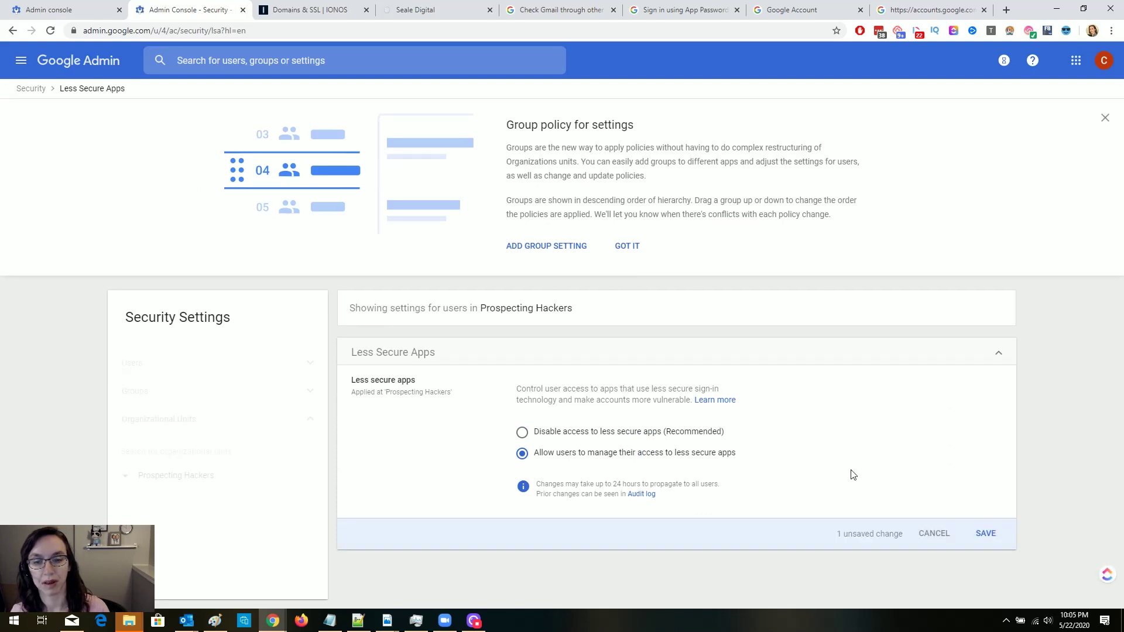
click(984, 534)
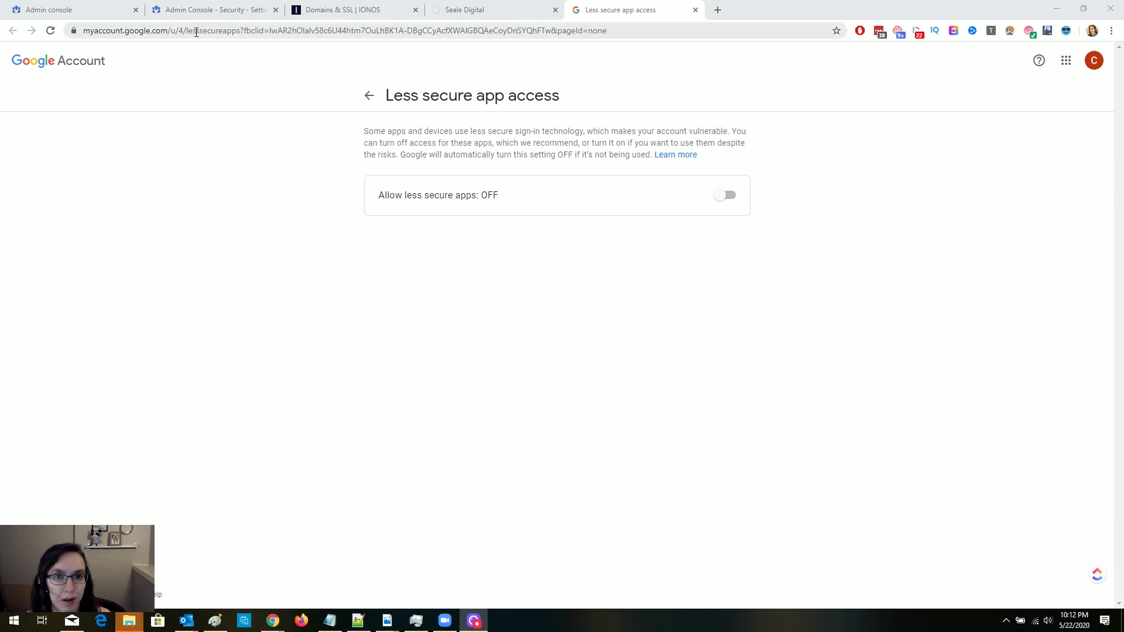
click(727, 202)
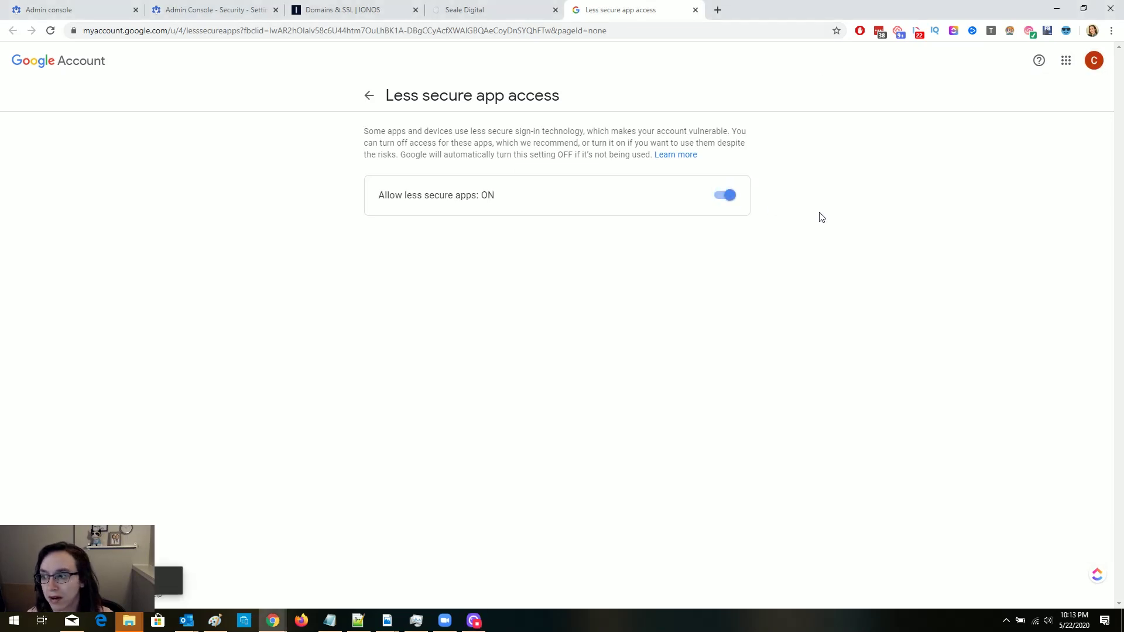
click(493, 7)
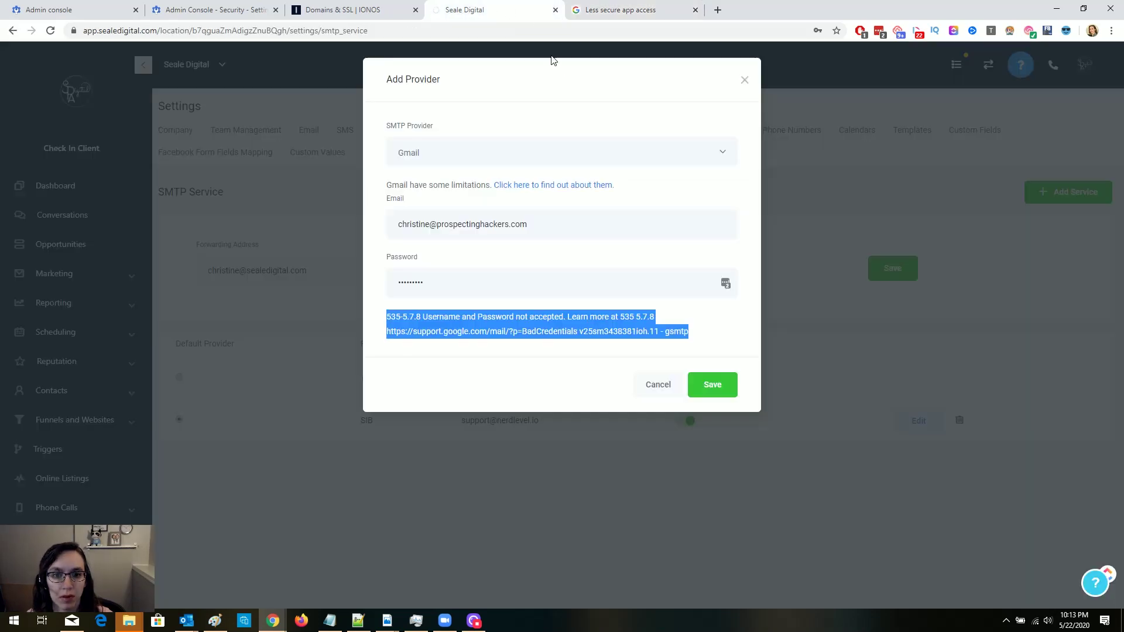
Save the Gmail SMTP provider, declining Chrome's and LastPass's offers to store the password.
click(569, 372)
click(712, 385)
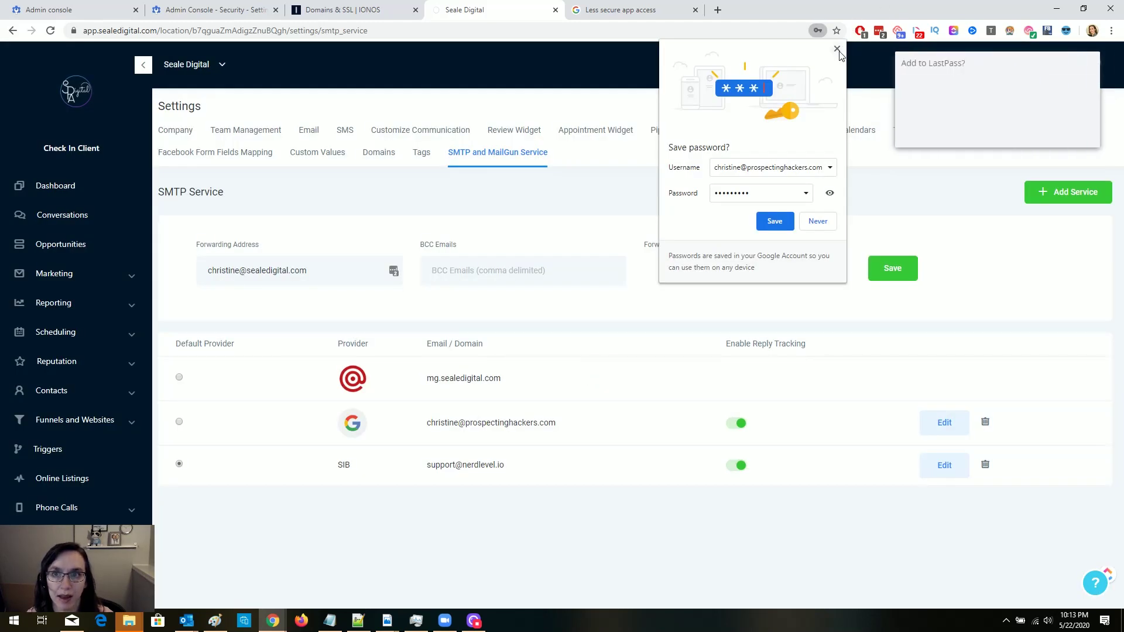
click(836, 49)
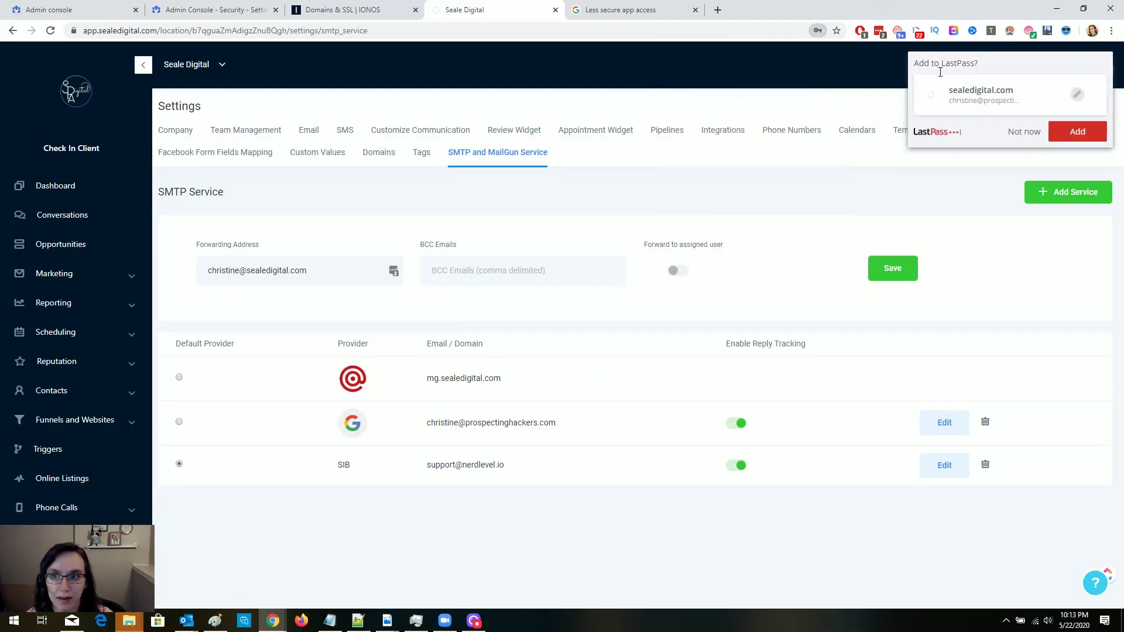
click(1013, 128)
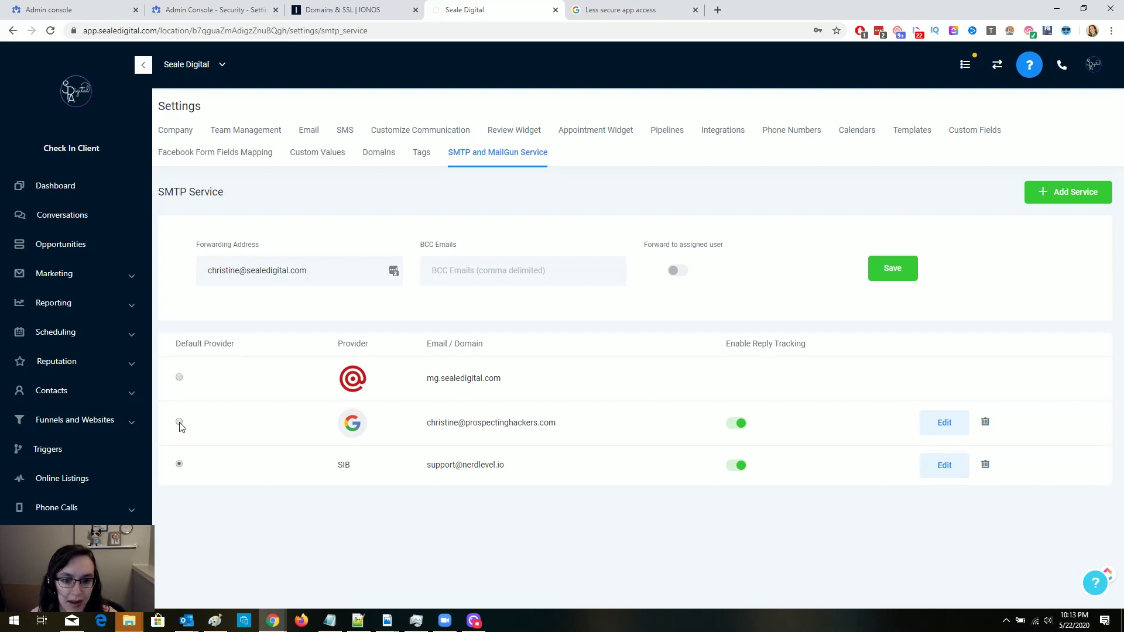
Switch to the Prospecting Hackers – Andover, KS account.
click(189, 64)
scroll(358, 326, down, 15)
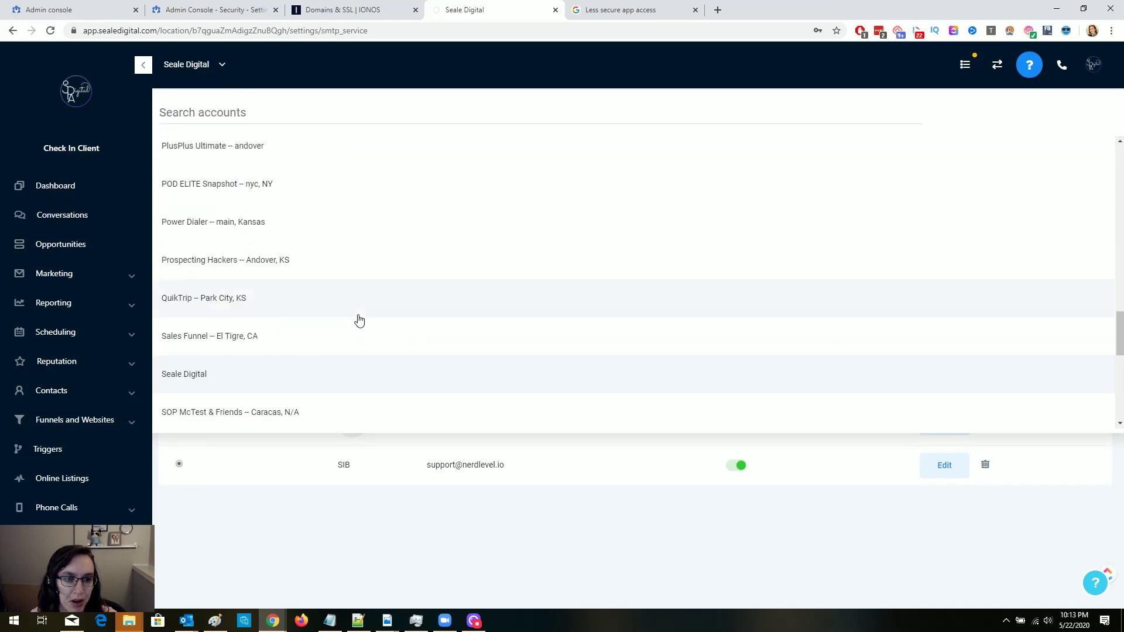
click(289, 273)
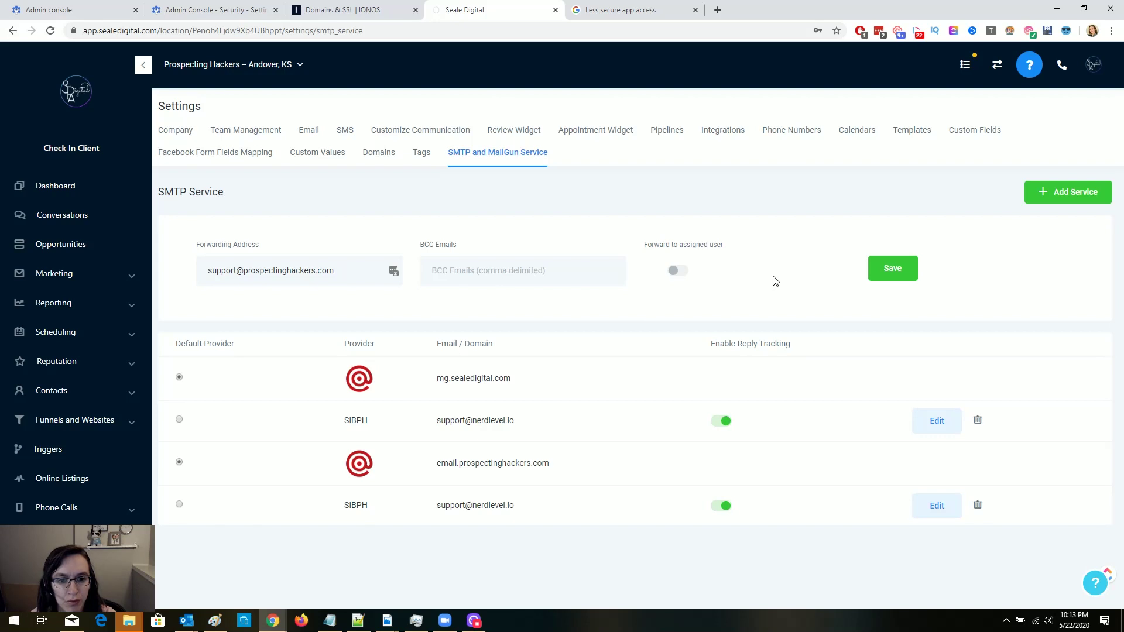
Add a Gmail SMTP provider with the new account's prospectinghackers.com address and password, without saving it in Chrome.
click(1057, 193)
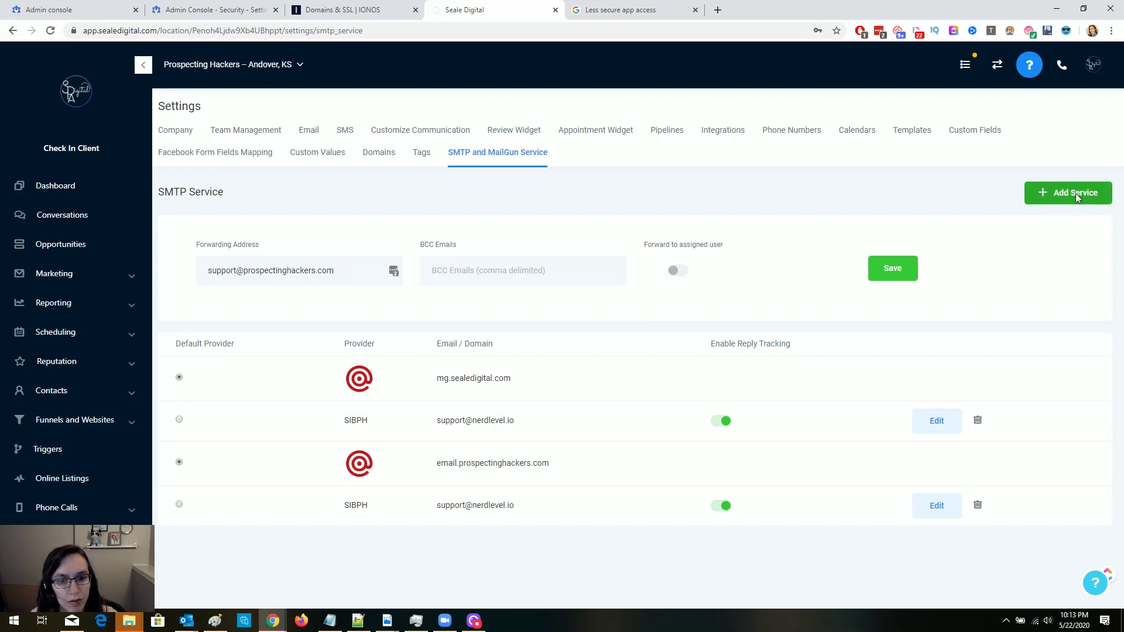
click(423, 155)
click(448, 181)
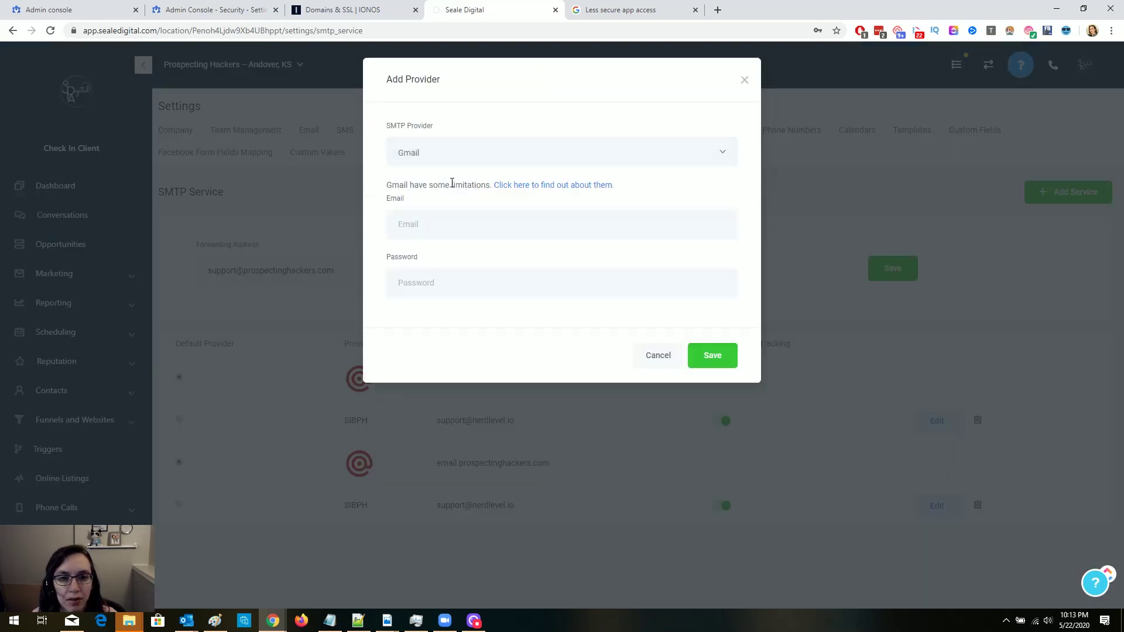
click(476, 218)
key(ctrl+a)
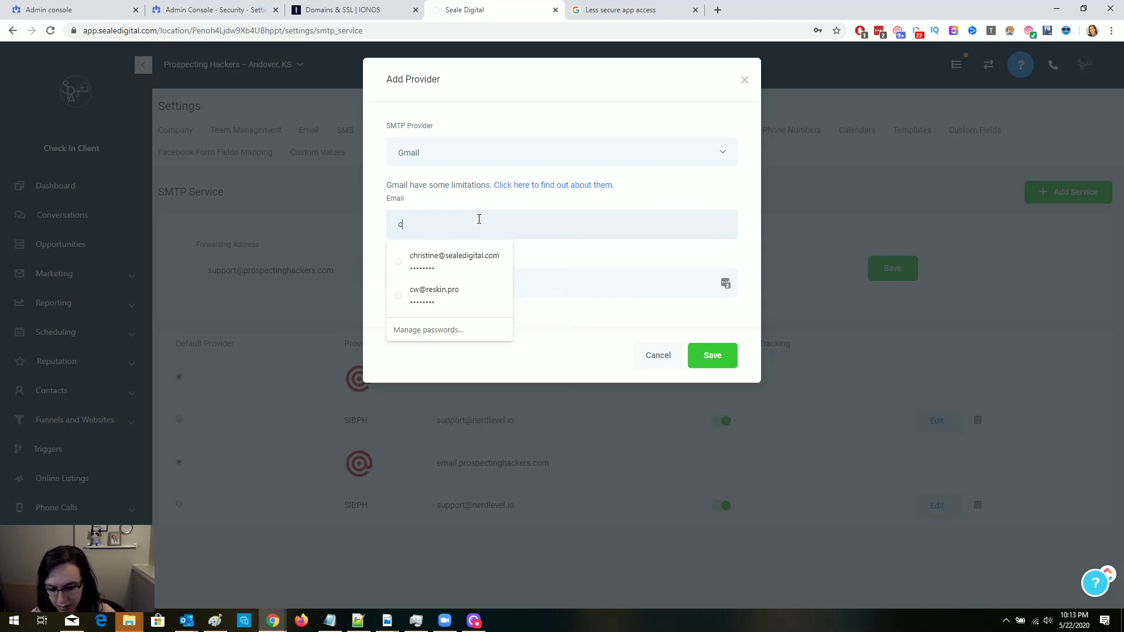
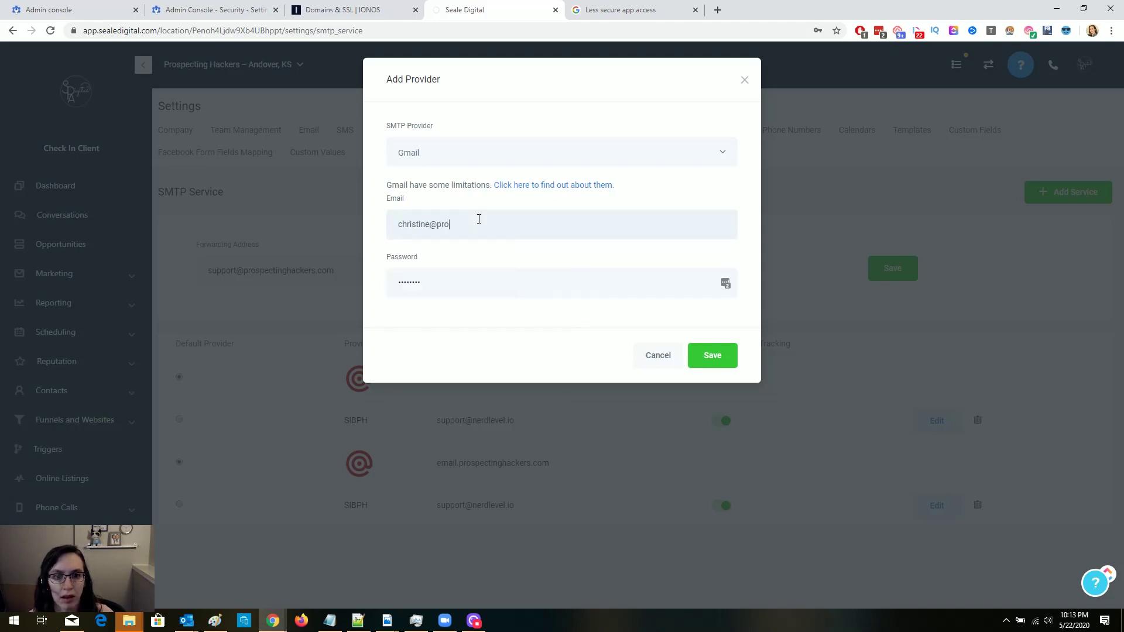
key(Tab)
text(a)
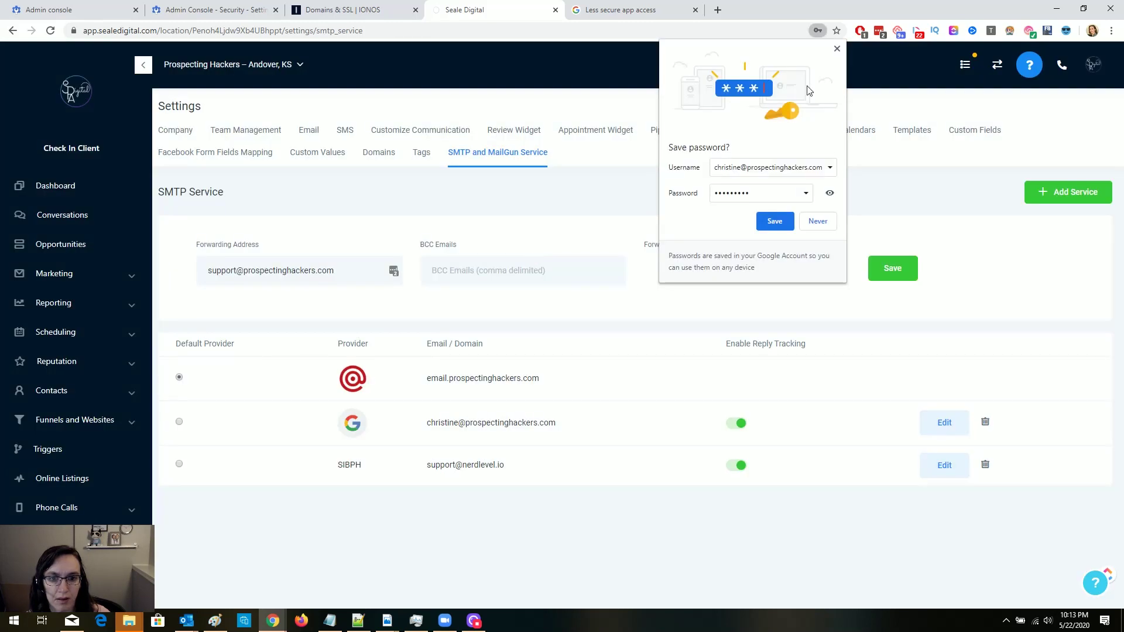
click(837, 49)
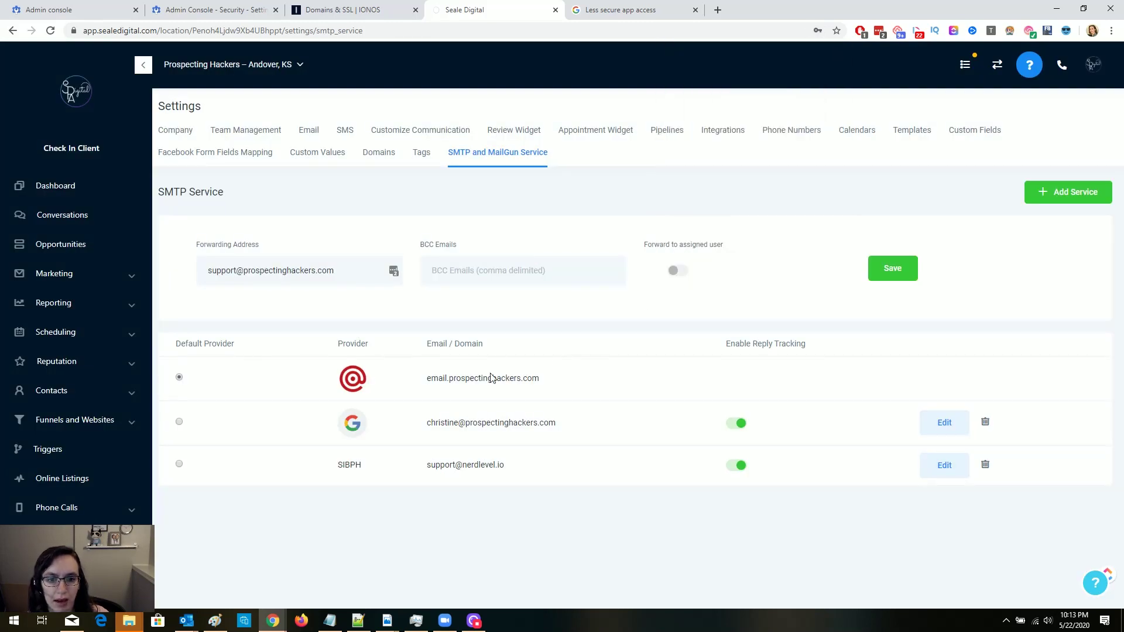